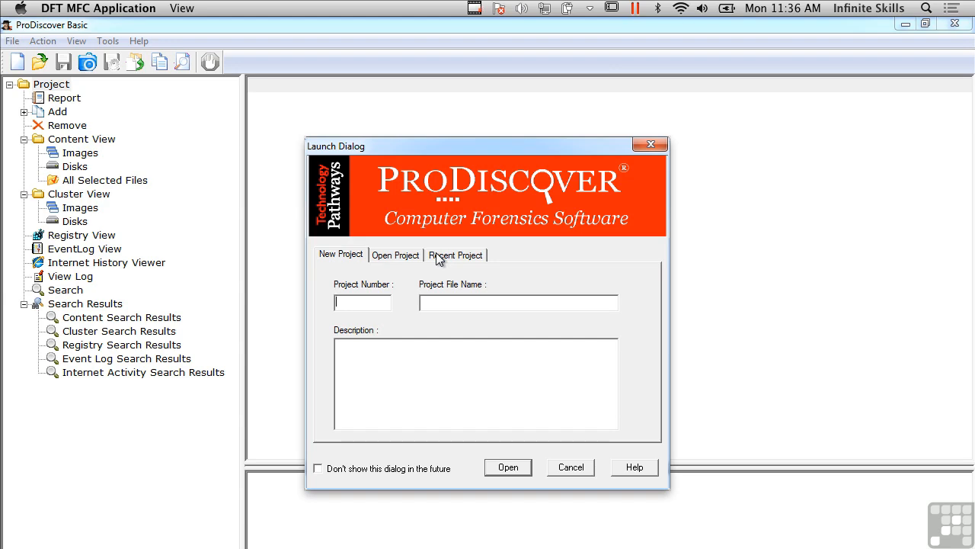
Create a new project with project number 1 and the file name demo
click(369, 305)
text(1)
click(449, 301)
text(demo)
click(508, 468)
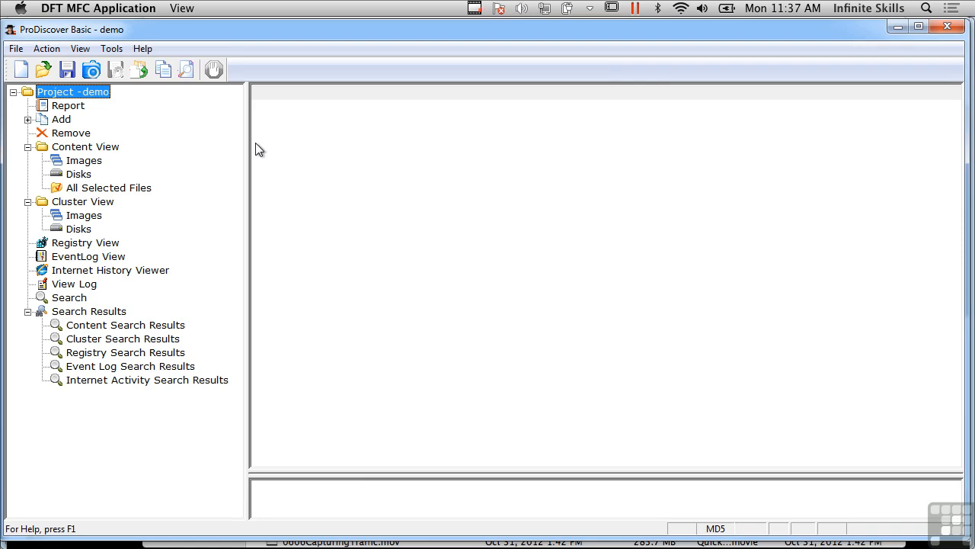
Add the image file xp.dd from the Downloads folder to the project
click(28, 119)
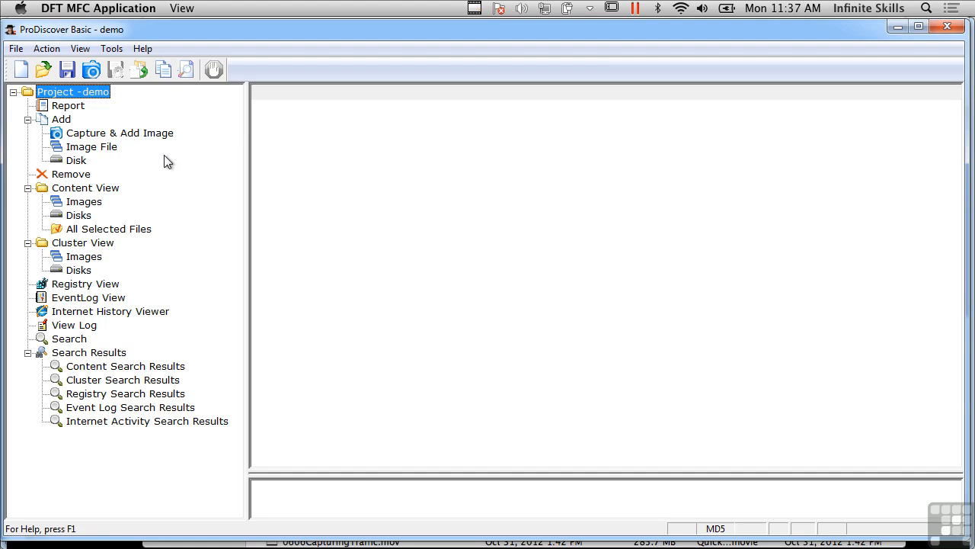
click(89, 148)
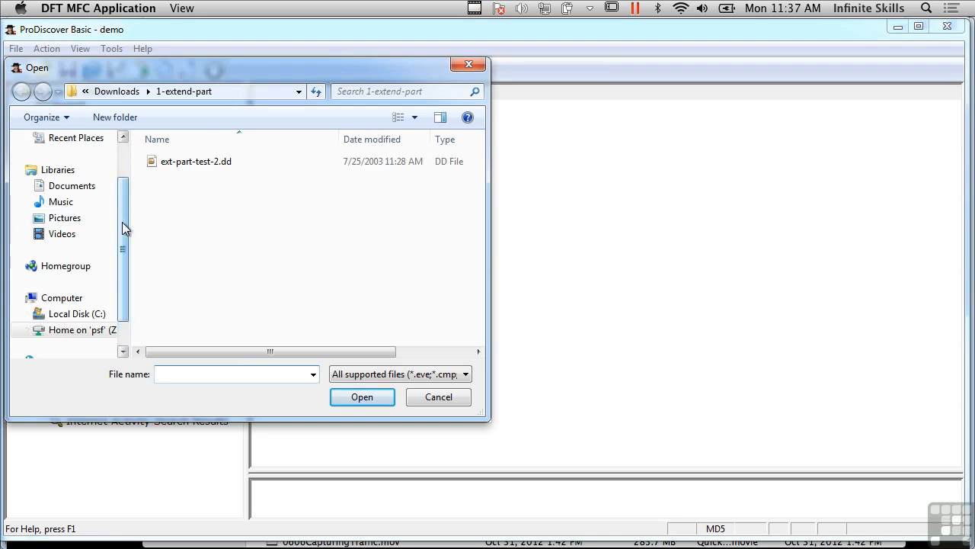
scroll(124, 224, up, 2)
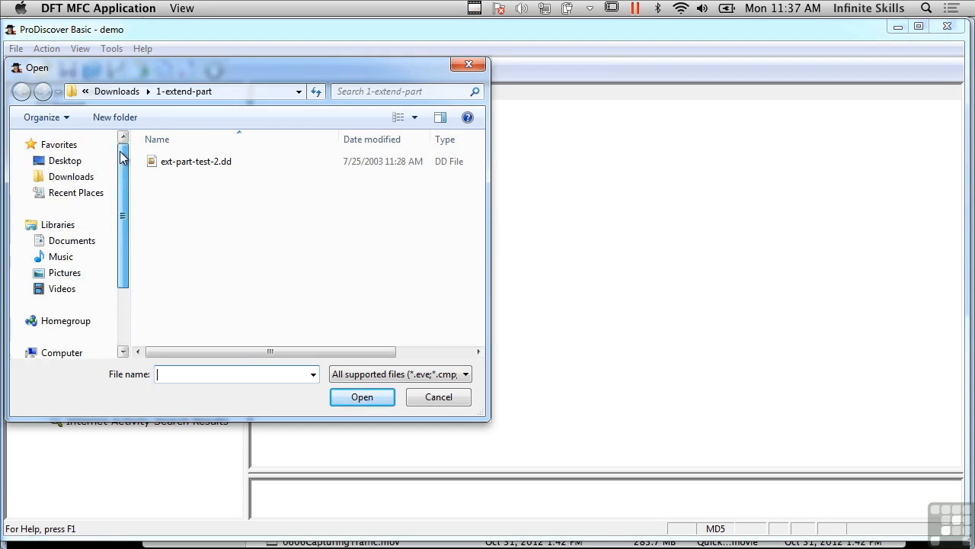
click(80, 180)
drag(483, 194, 472, 313)
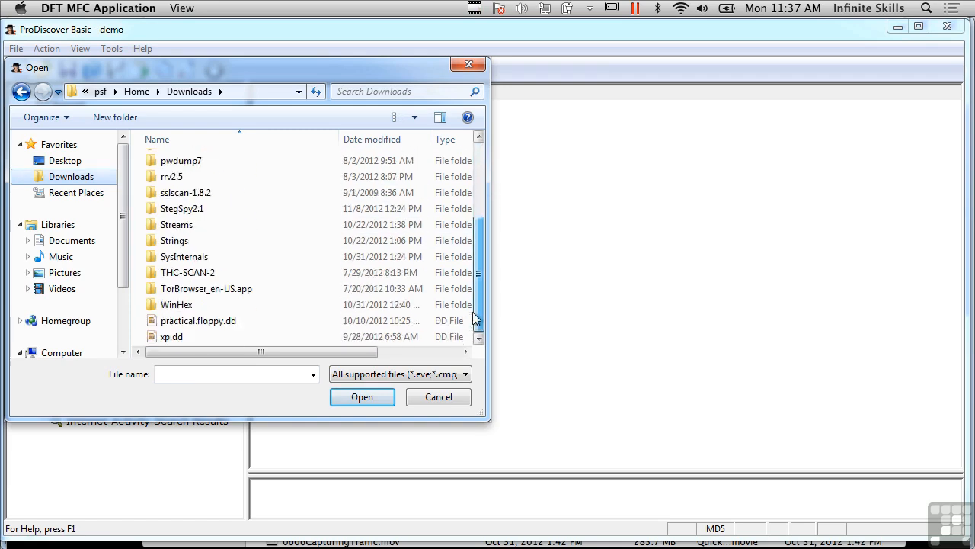
double_click(175, 337)
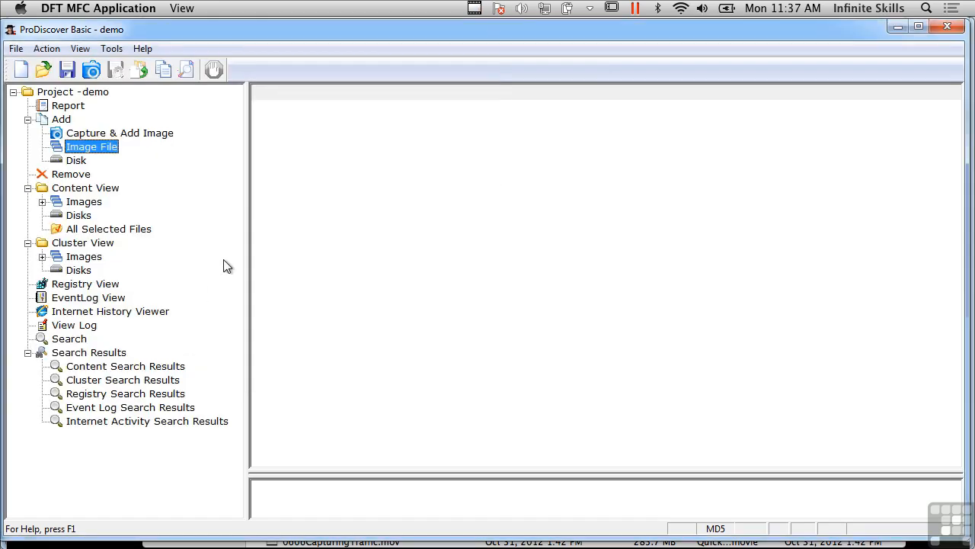
Expand the xp.dd image in the Content View and list the contents of its C: and D: volumes
click(44, 202)
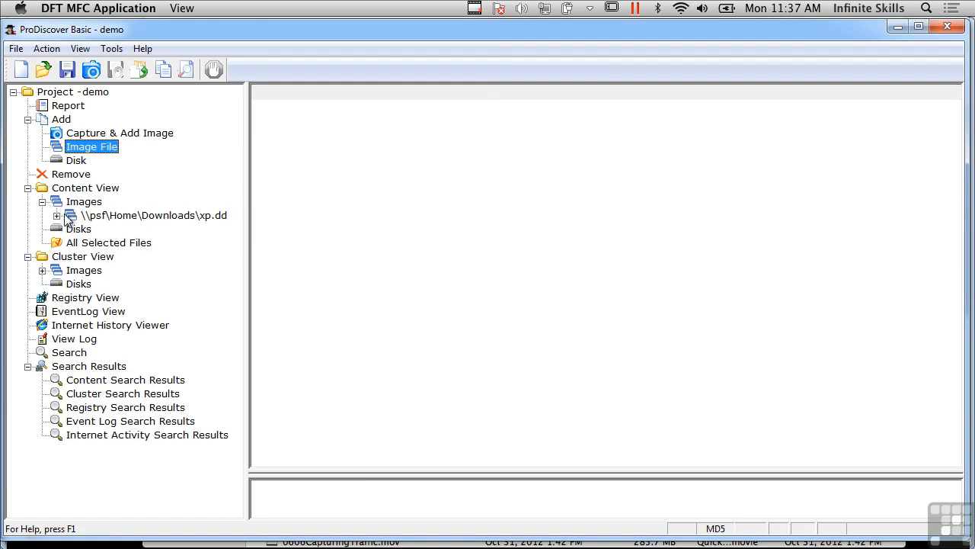
click(57, 216)
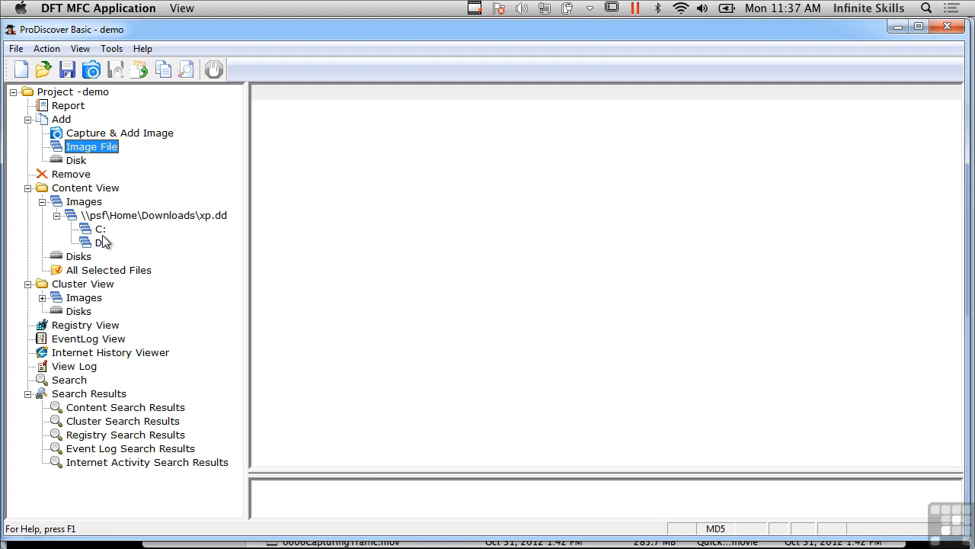
click(101, 230)
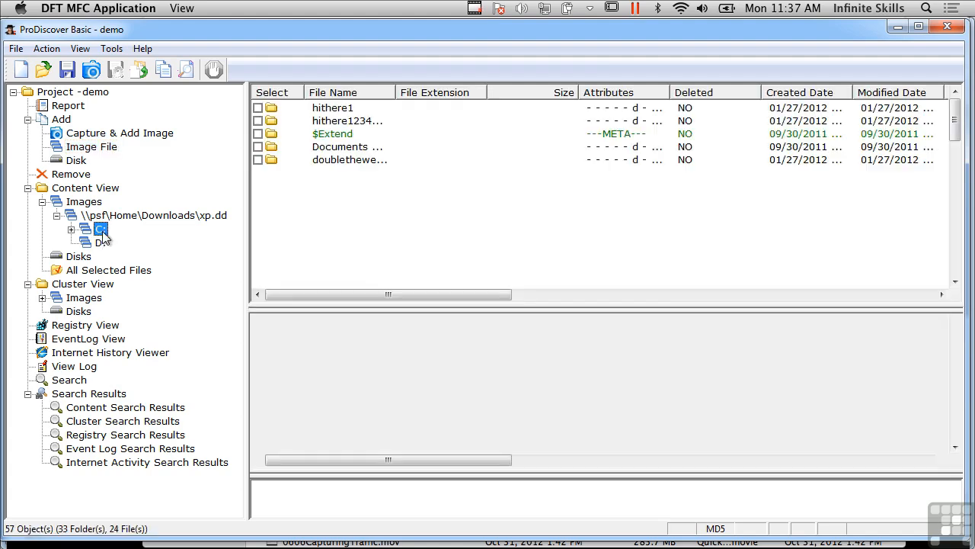
click(102, 244)
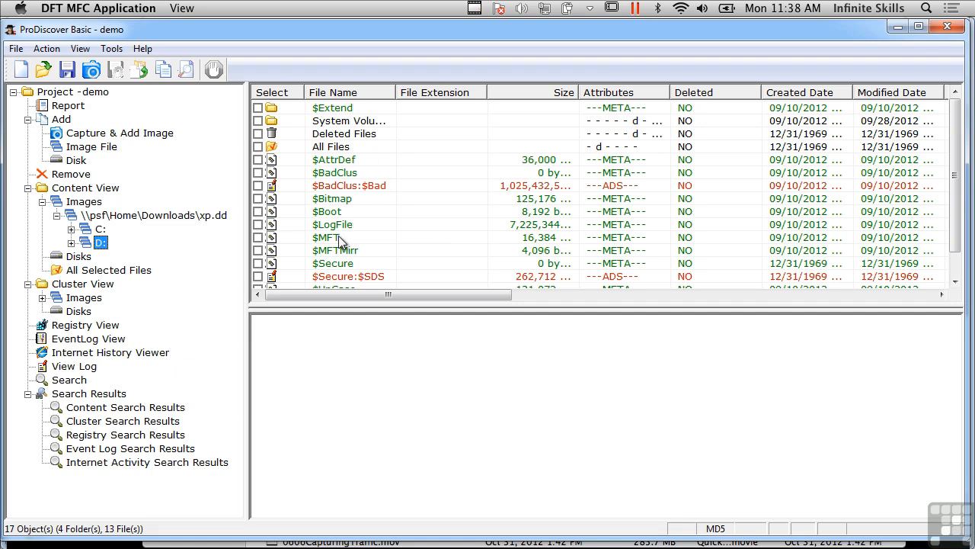
Display the $MFT file of the D: volume and read through its records
key(super+Tab)
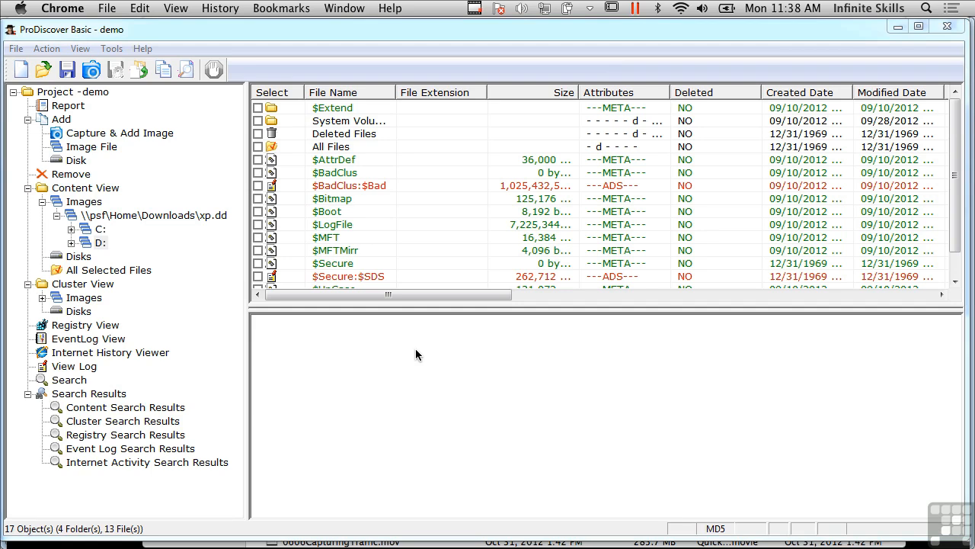
click(354, 240)
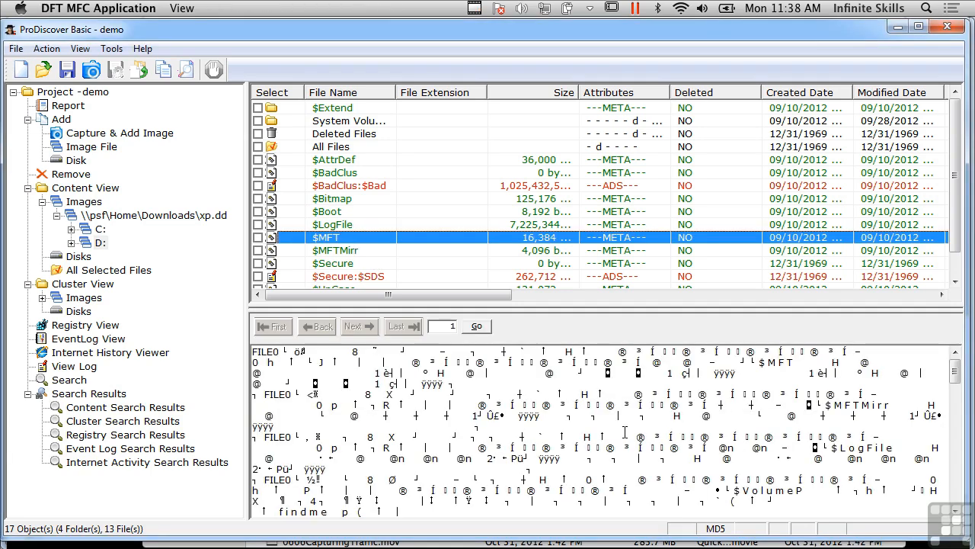
click(955, 493)
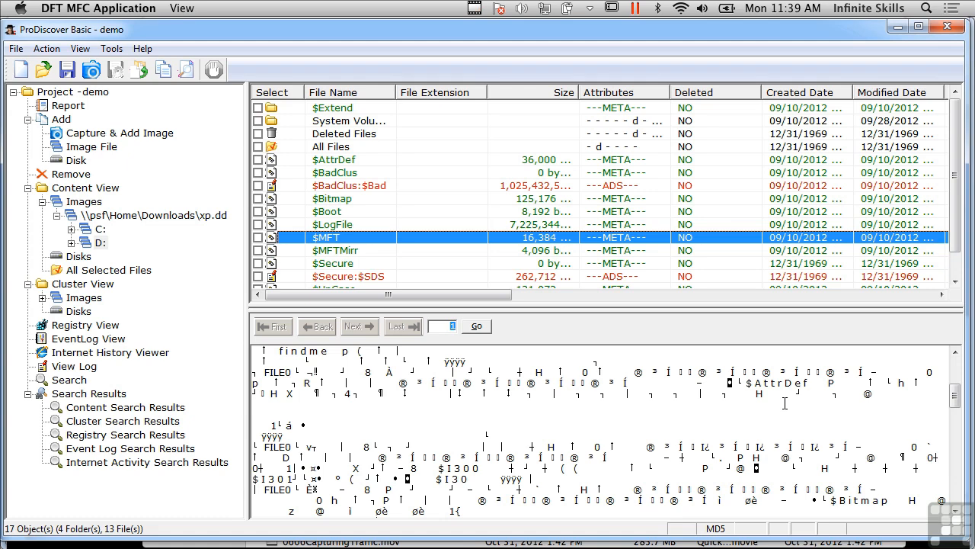
click(956, 490)
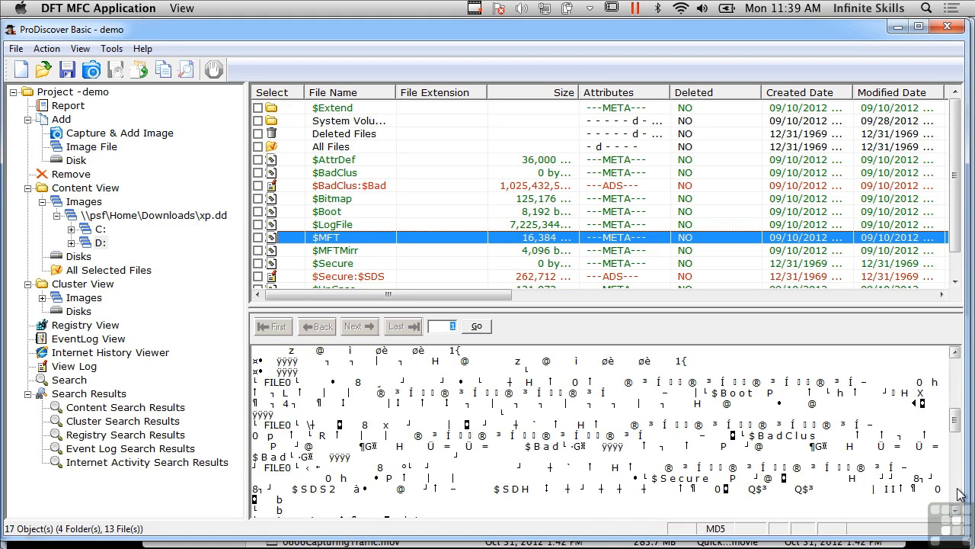
click(957, 494)
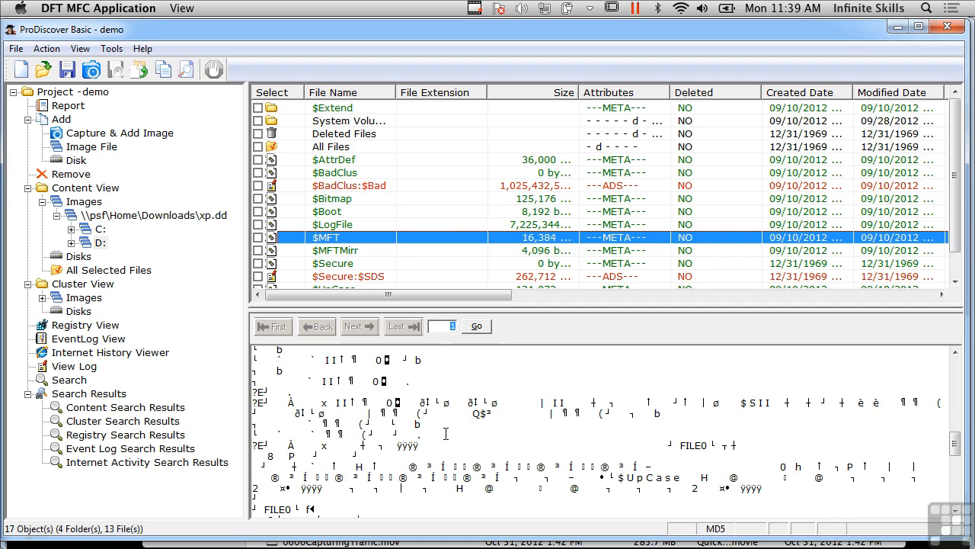
click(954, 497)
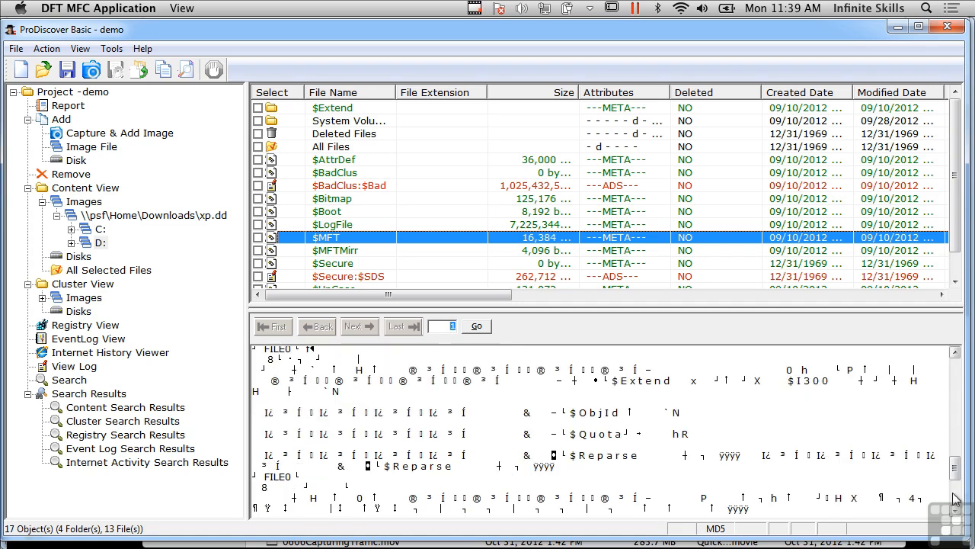
Open the Deleted Files folder of the D: volume to check for deleted files
click(957, 232)
drag(957, 237, 941, 172)
double_click(352, 134)
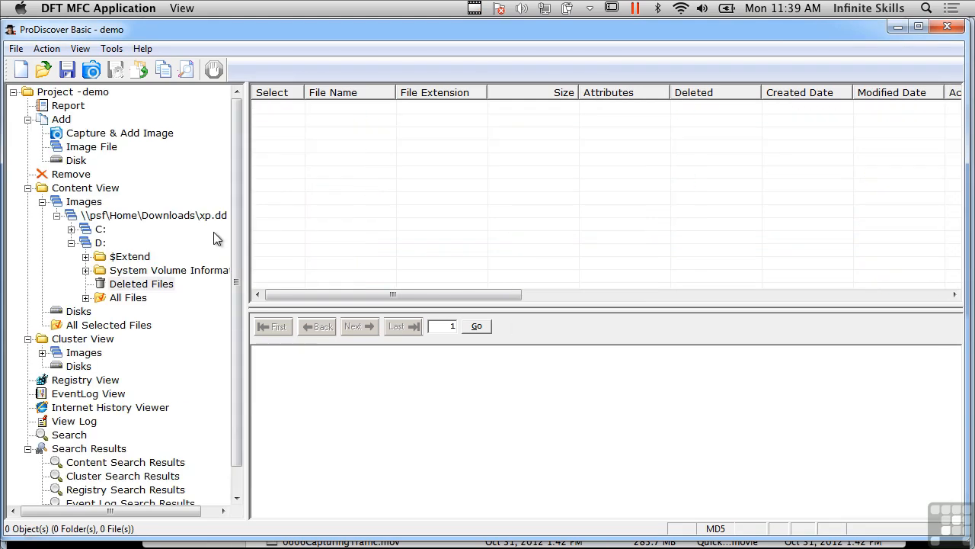
List the C: volume's contents, display its $MFT file and read through the first page of records
click(98, 229)
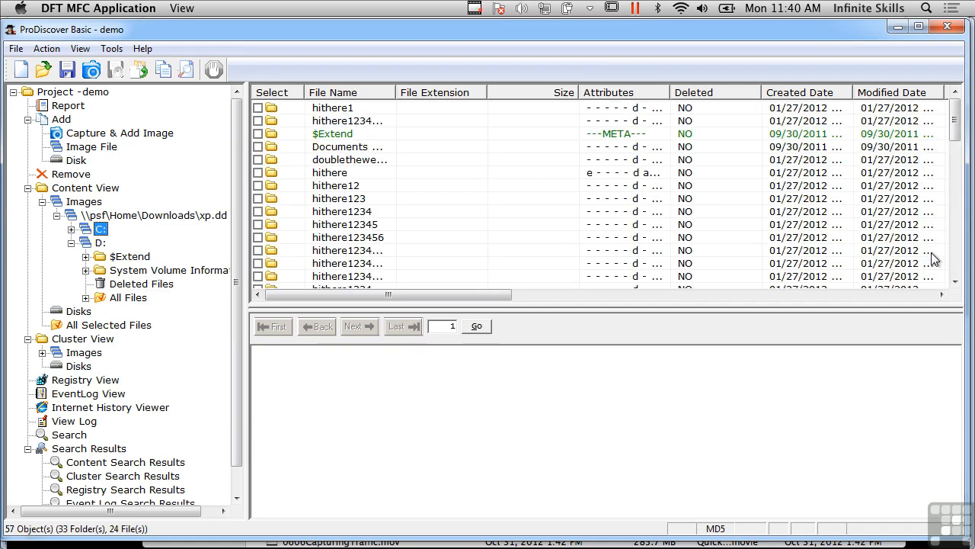
click(958, 271)
click(958, 270)
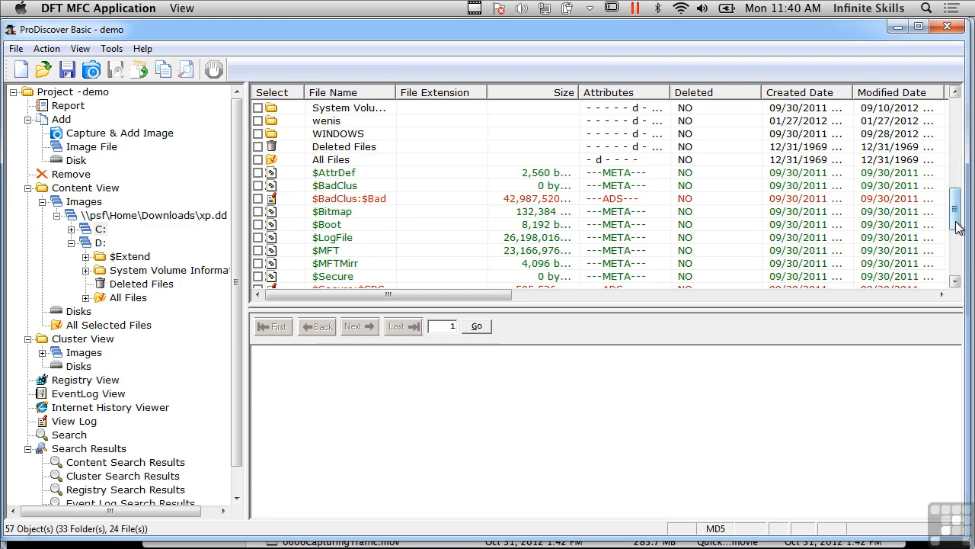
drag(958, 226, 957, 239)
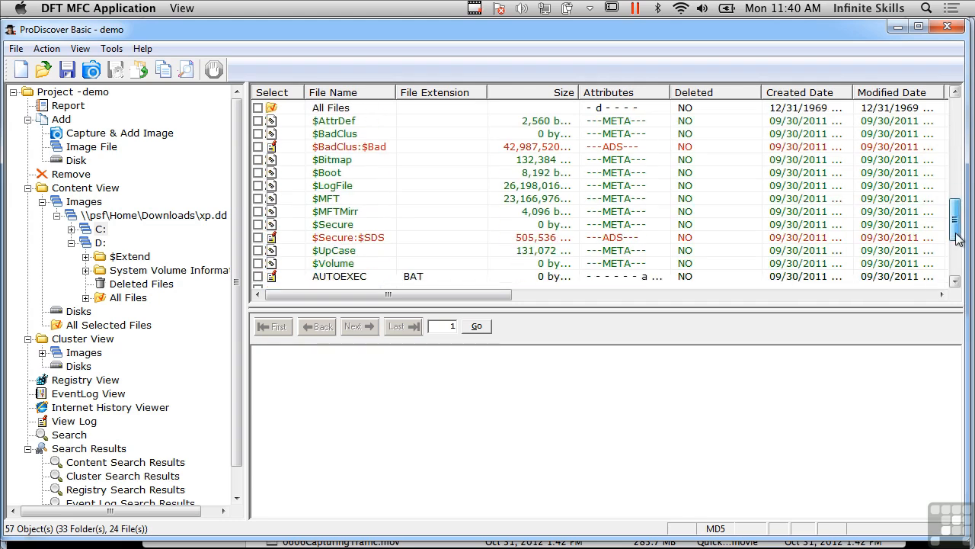
click(356, 200)
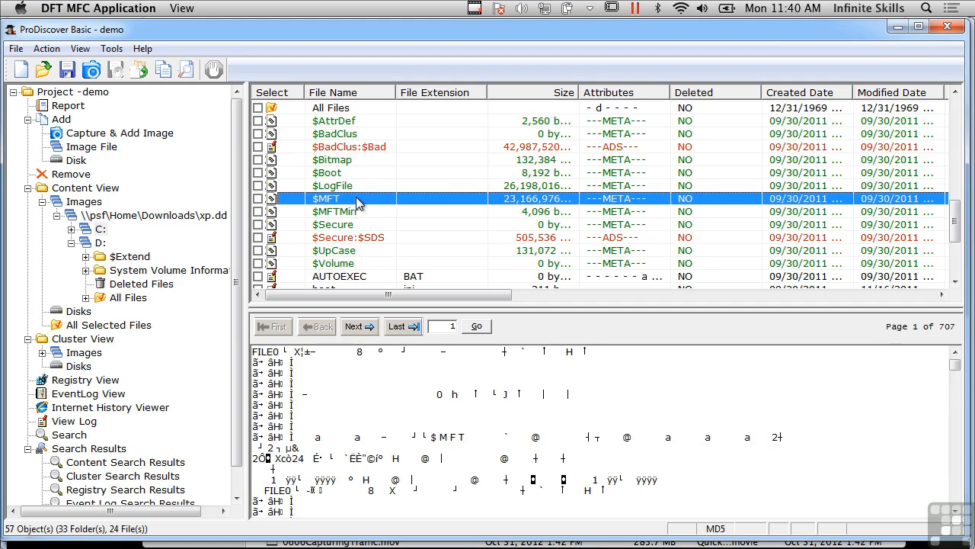
click(959, 493)
click(959, 493)
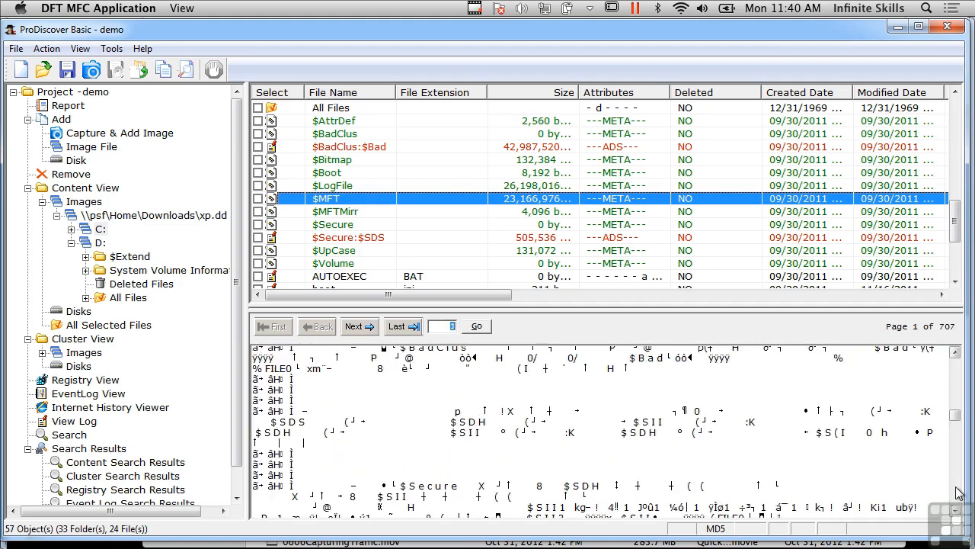
click(958, 493)
click(958, 493)
click(959, 493)
click(959, 493)
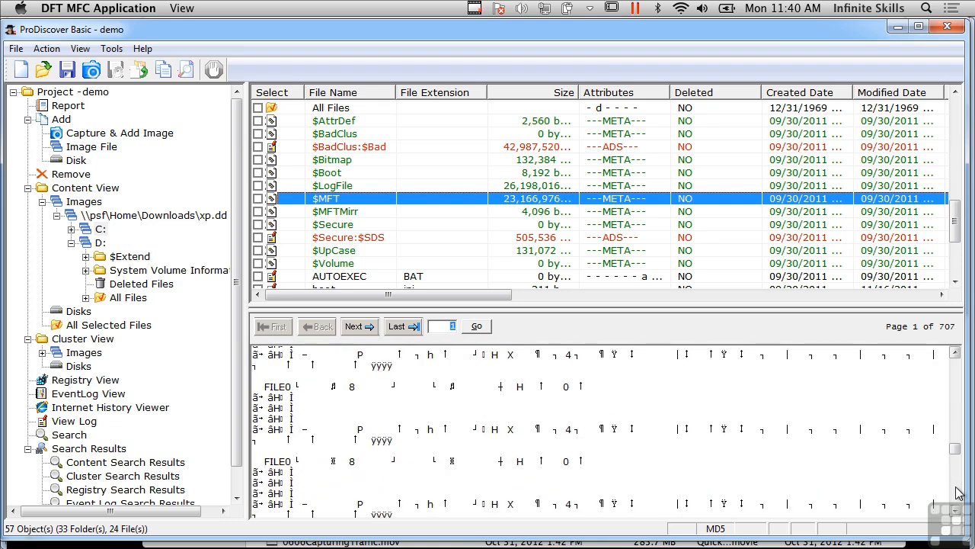
click(957, 493)
click(958, 493)
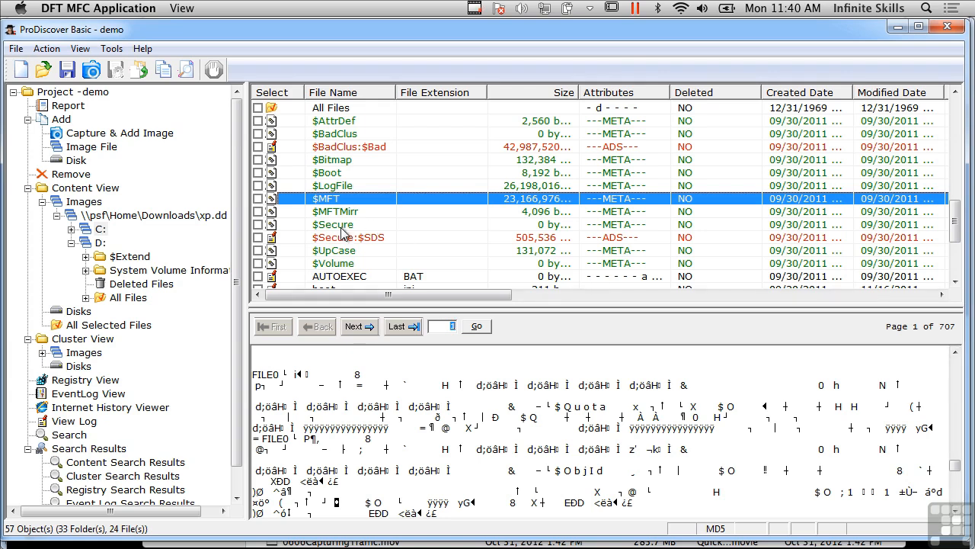
Display the C: volume's $LogFile and look through its first page of data
click(354, 186)
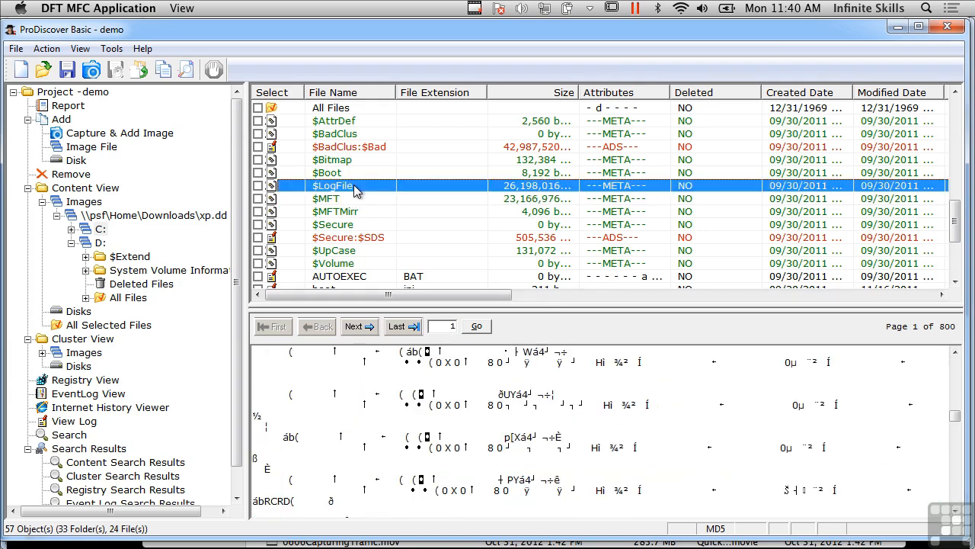
click(958, 381)
click(958, 381)
click(958, 381)
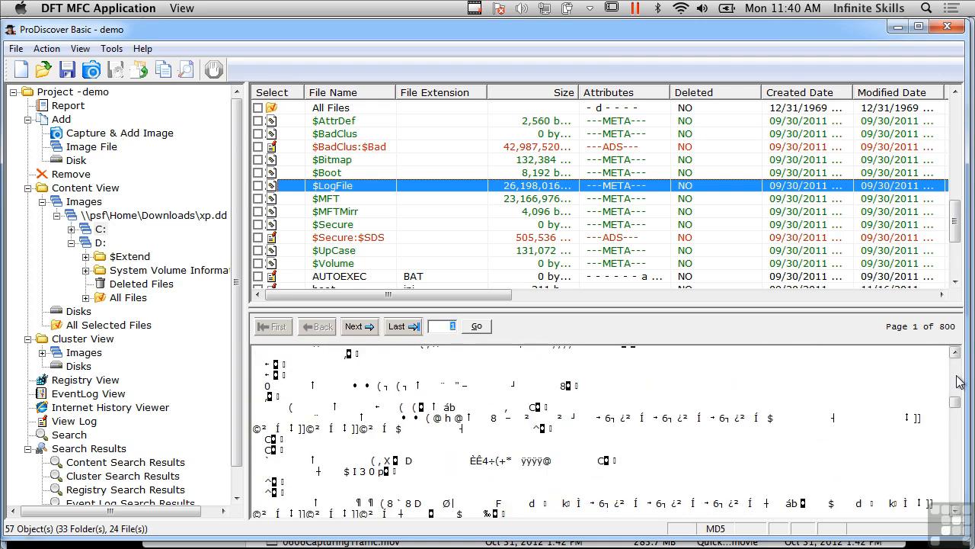
click(957, 381)
click(958, 381)
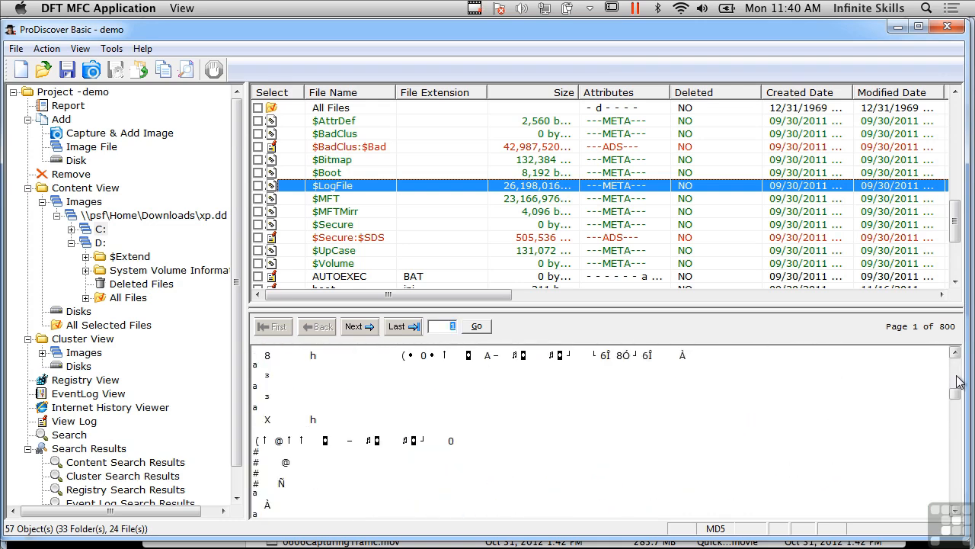
click(958, 381)
click(958, 381)
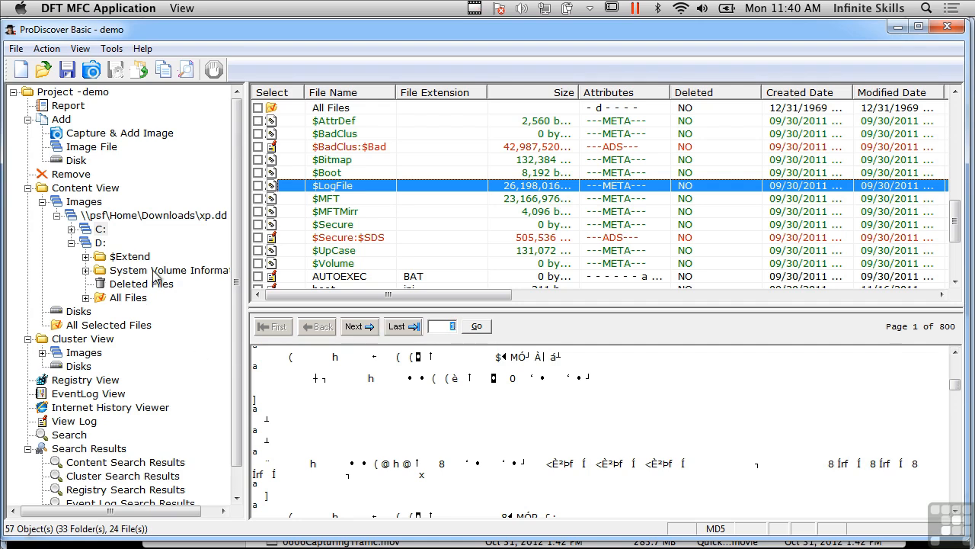
Browse the C: volume's folder tree and open My Documents of the Administrator account under Documents and Settings
click(71, 229)
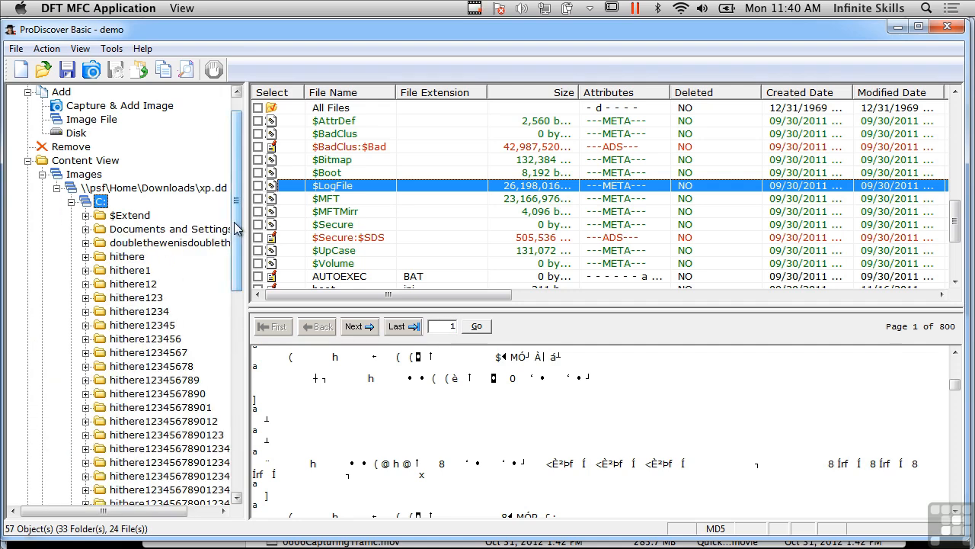
drag(237, 229, 251, 274)
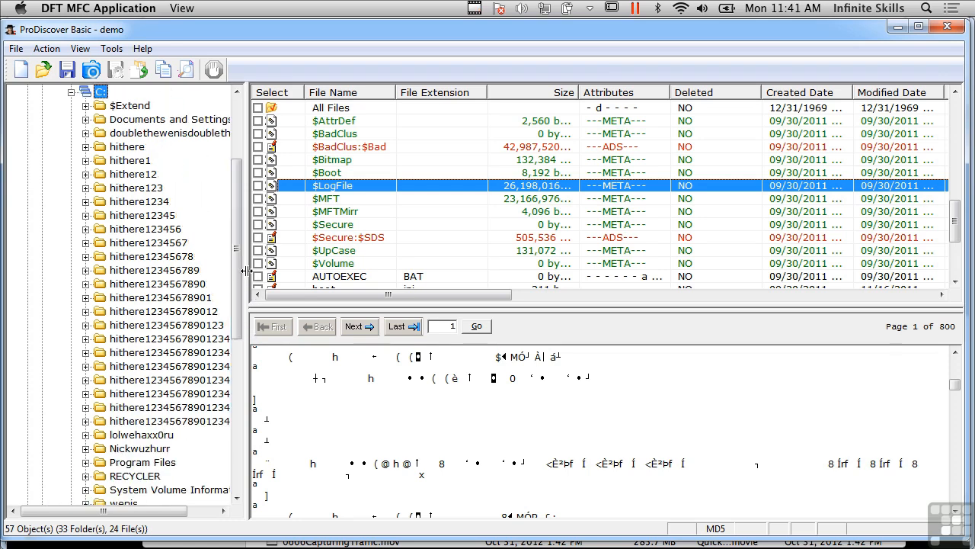
drag(241, 268, 227, 193)
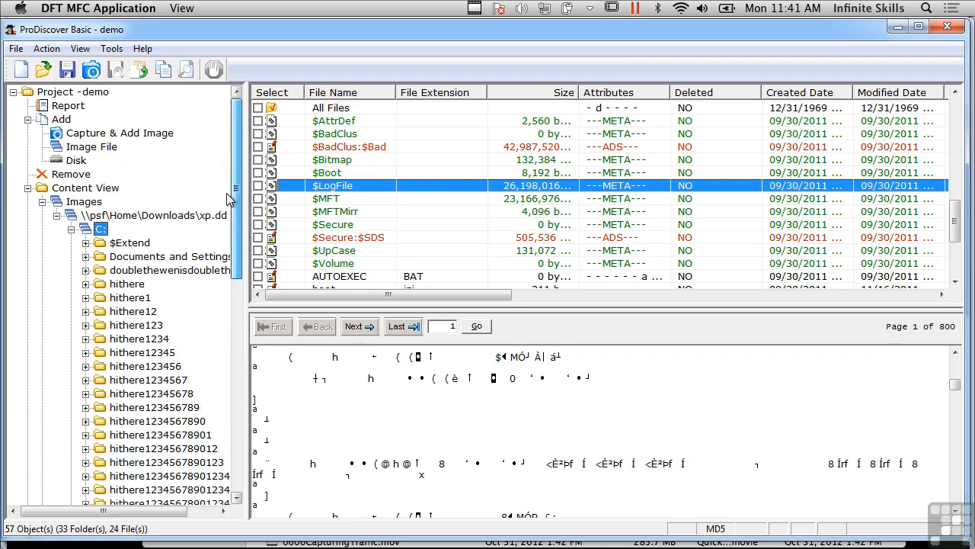
click(185, 269)
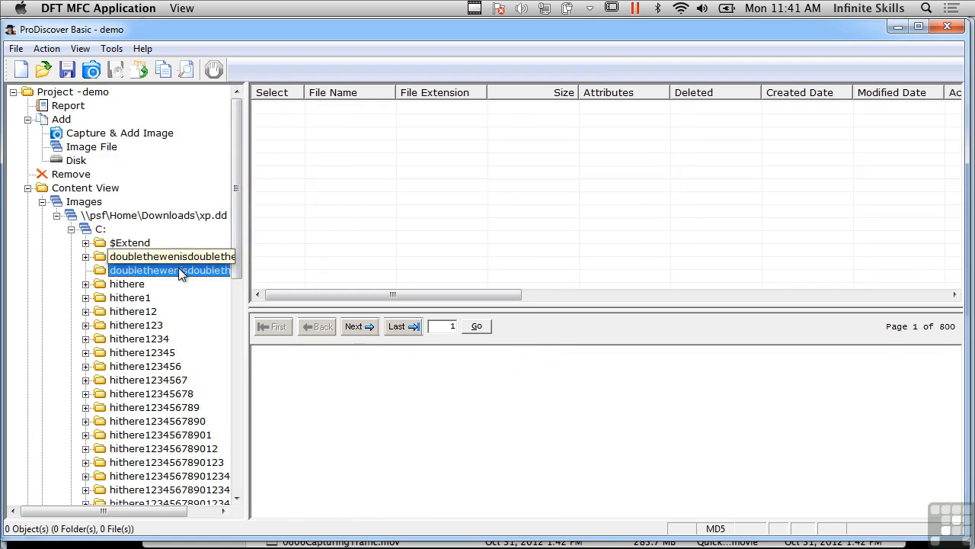
click(86, 257)
click(158, 271)
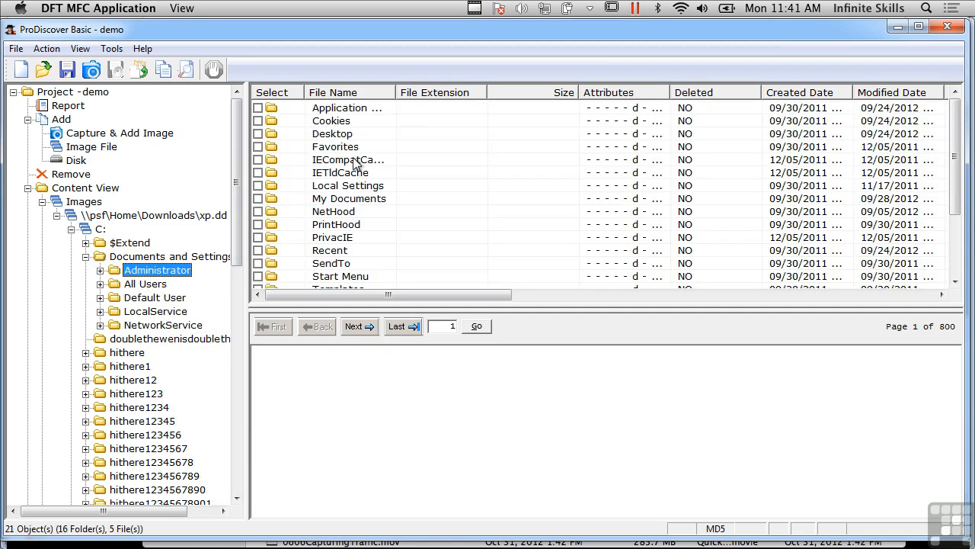
click(353, 201)
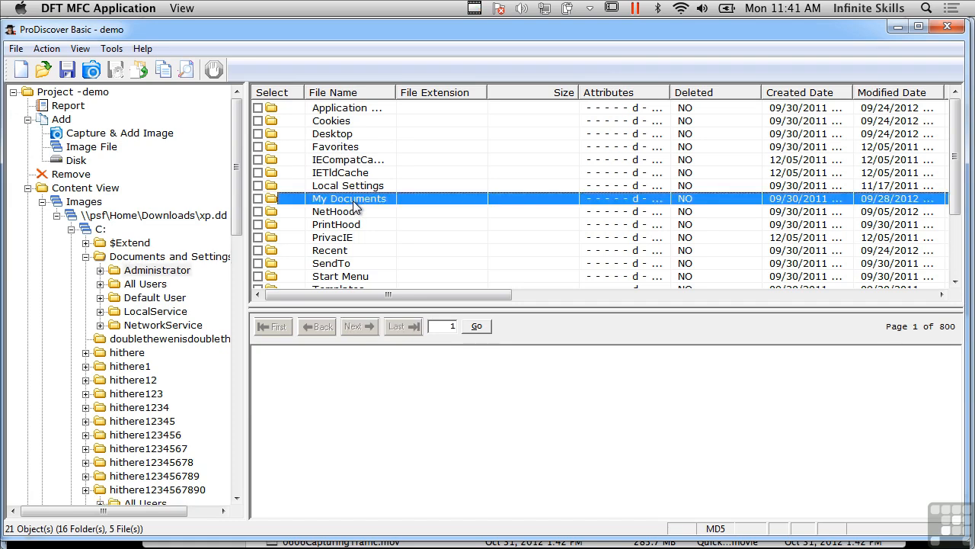
double_click(355, 205)
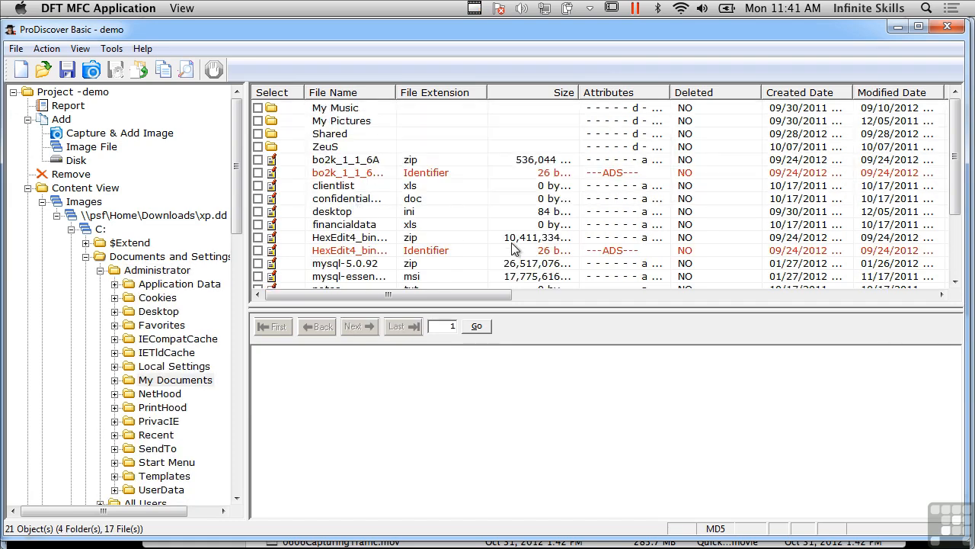
View the contents of the bo2k_1_1_6A zip's Identifier stream, and widen the File Name column to show full names
click(434, 172)
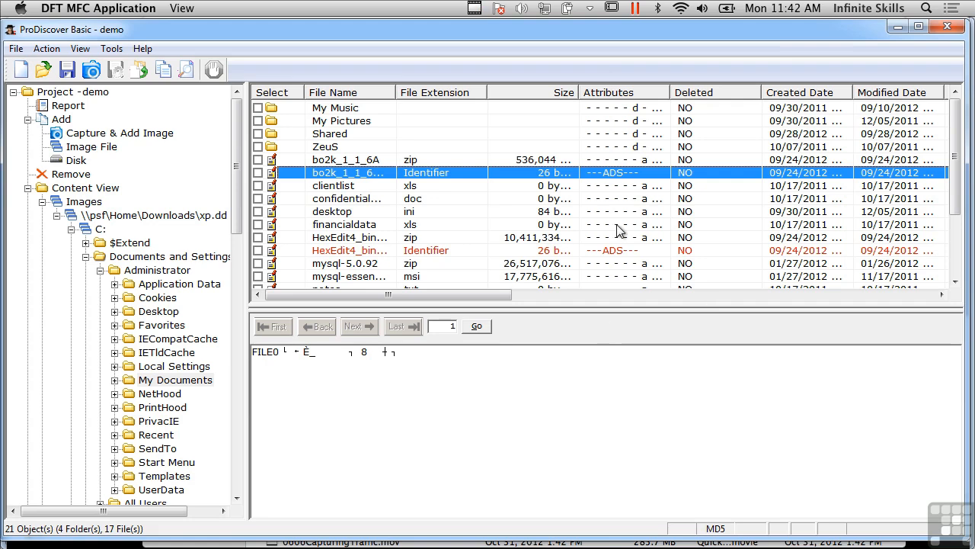
scroll(573, 198, down, 3)
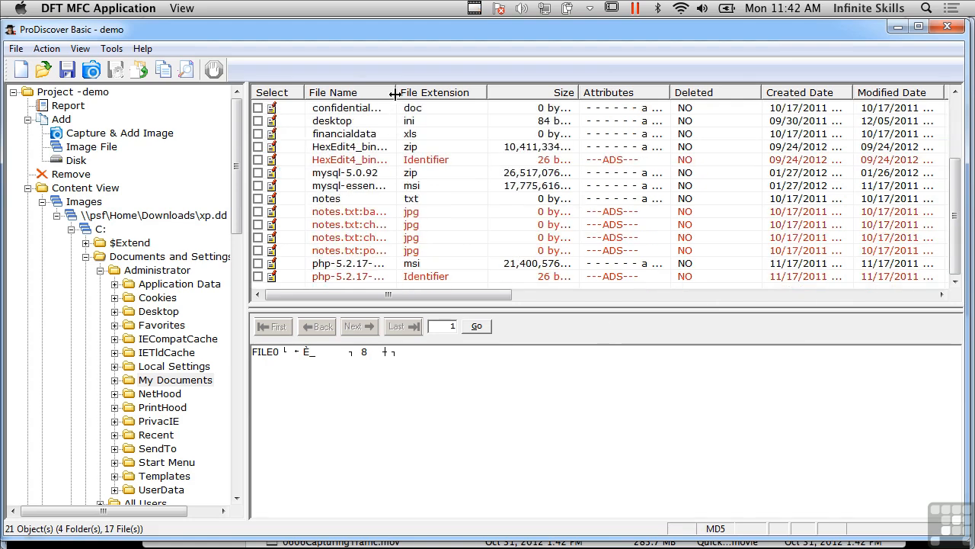
drag(395, 93, 485, 120)
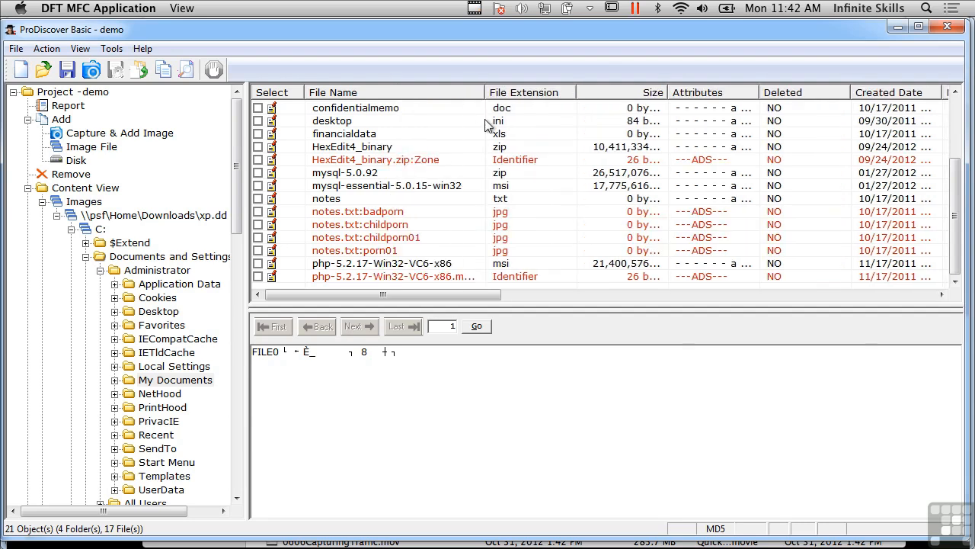
Inspect each of the four jpg alternate data streams attached to notes.txt in My Documents
click(388, 213)
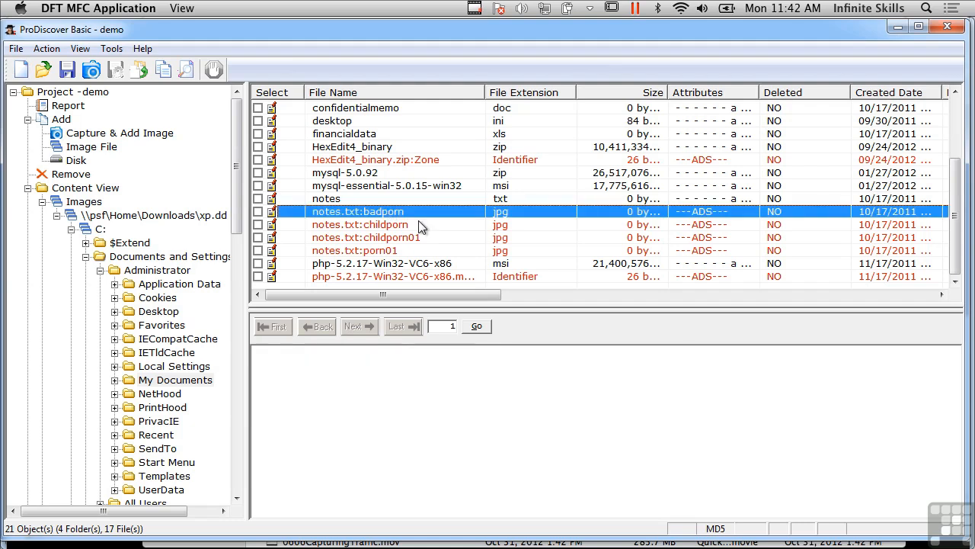
click(421, 226)
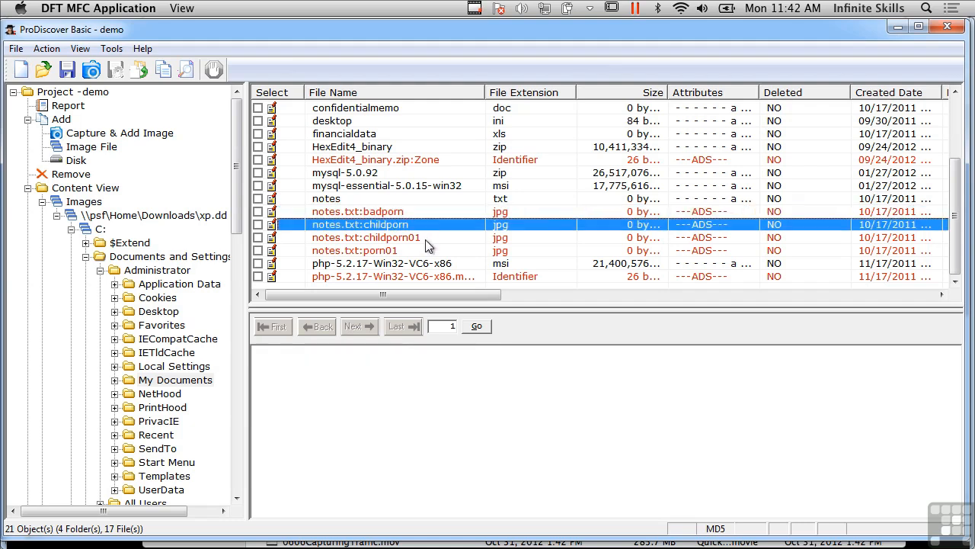
click(425, 239)
click(415, 251)
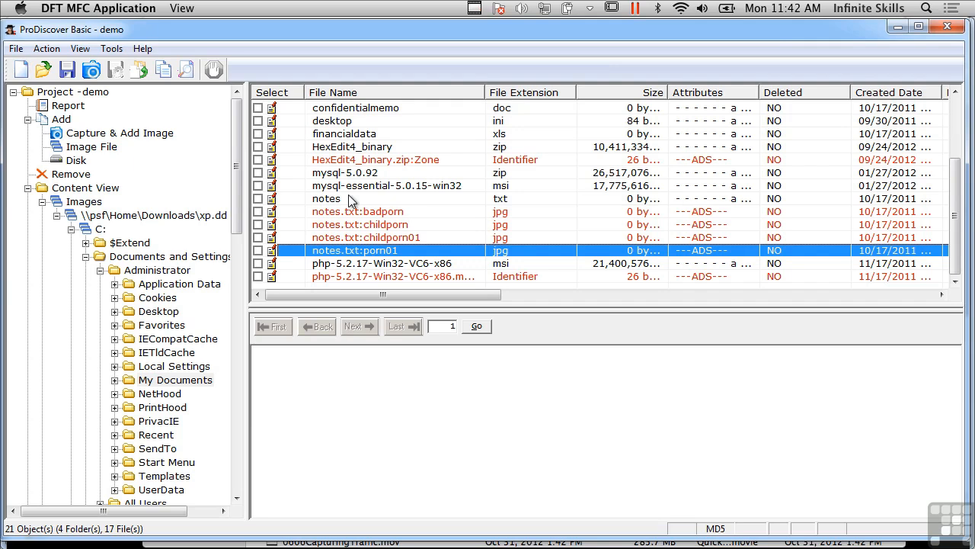
Set up a content search by file name for porn01.jpg
click(187, 72)
click(373, 230)
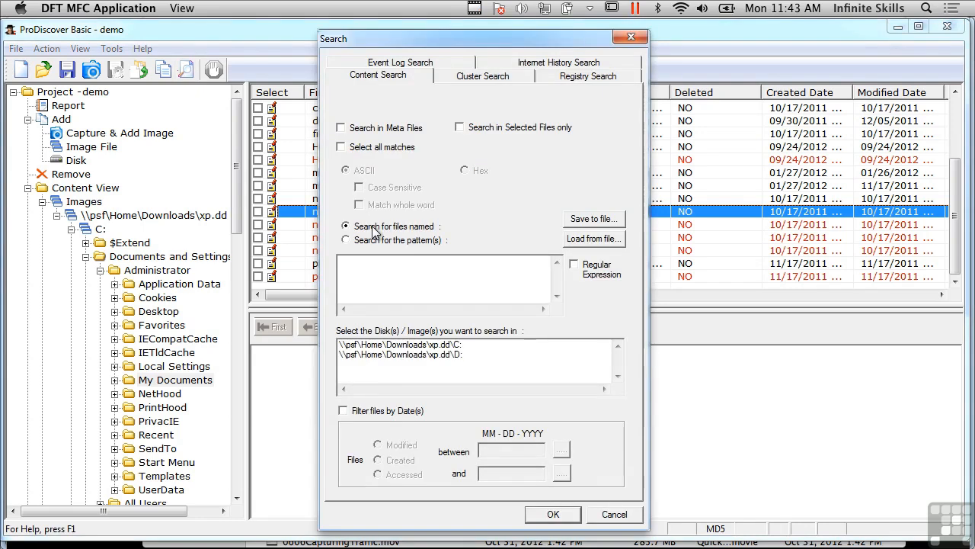
click(365, 275)
text(pom01)
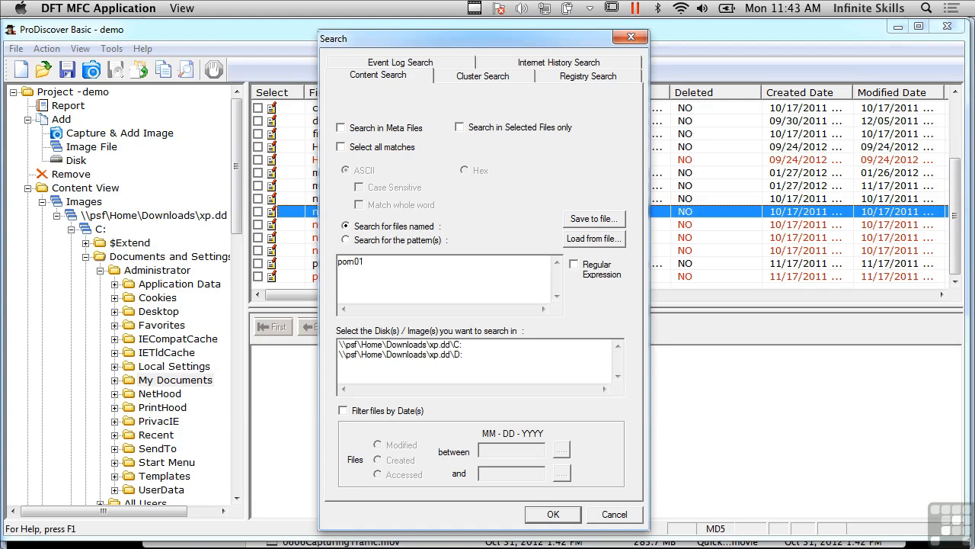
click(376, 241)
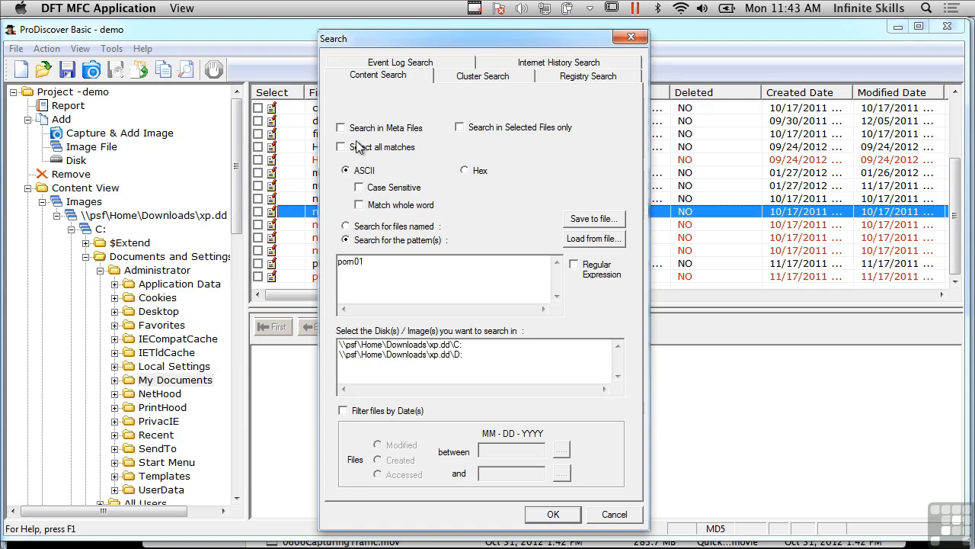
click(365, 226)
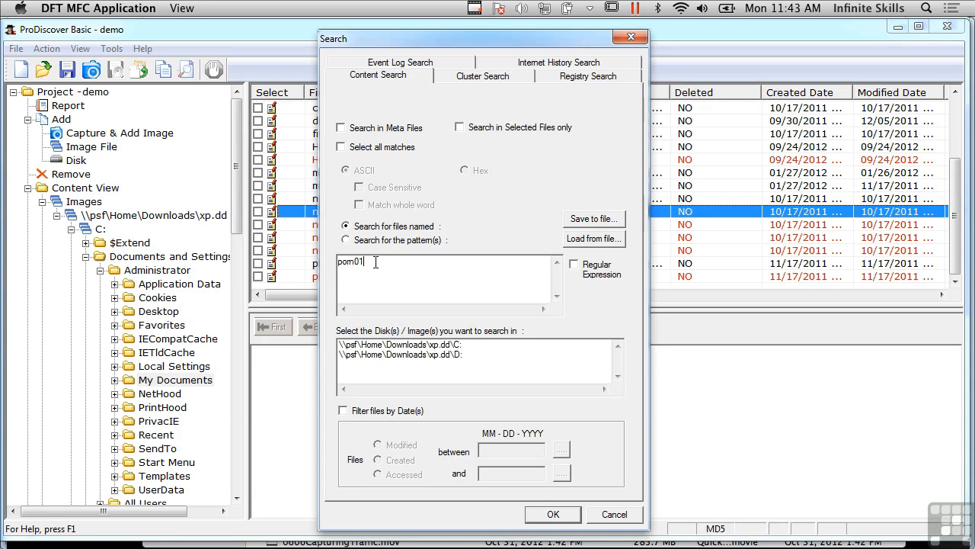
click(375, 262)
text(pom01.jpg)
Run the file name search on the C: volume of xp.dd, stop it partway and view the first result
click(553, 514)
click(578, 320)
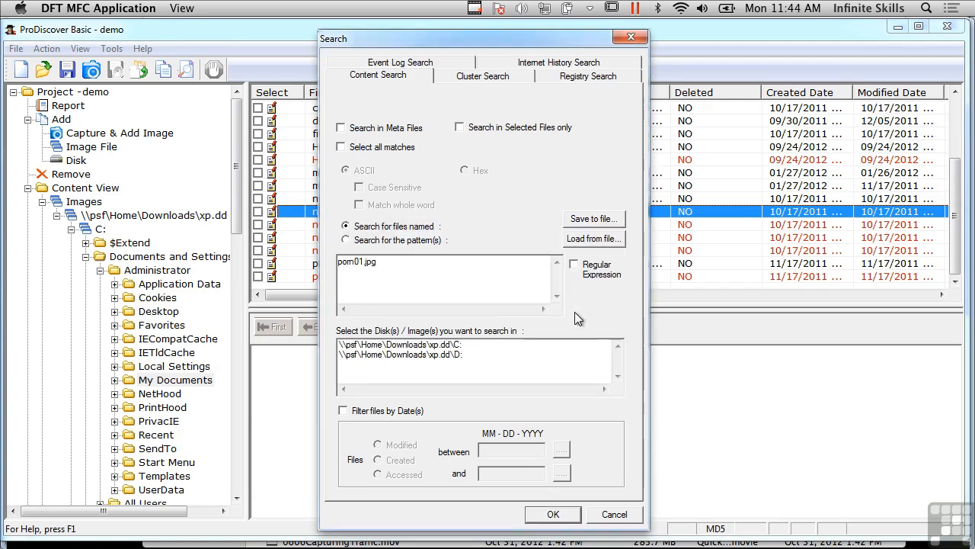
click(408, 345)
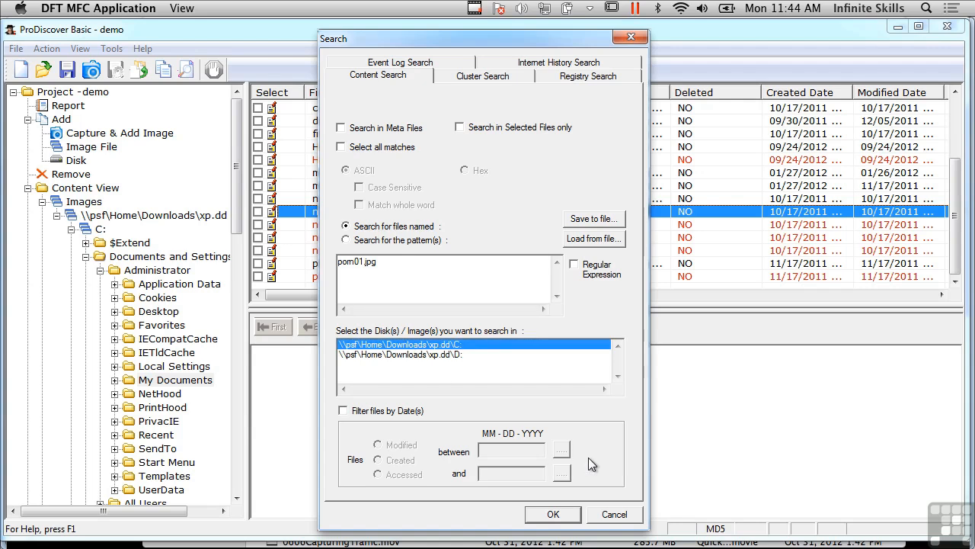
click(562, 516)
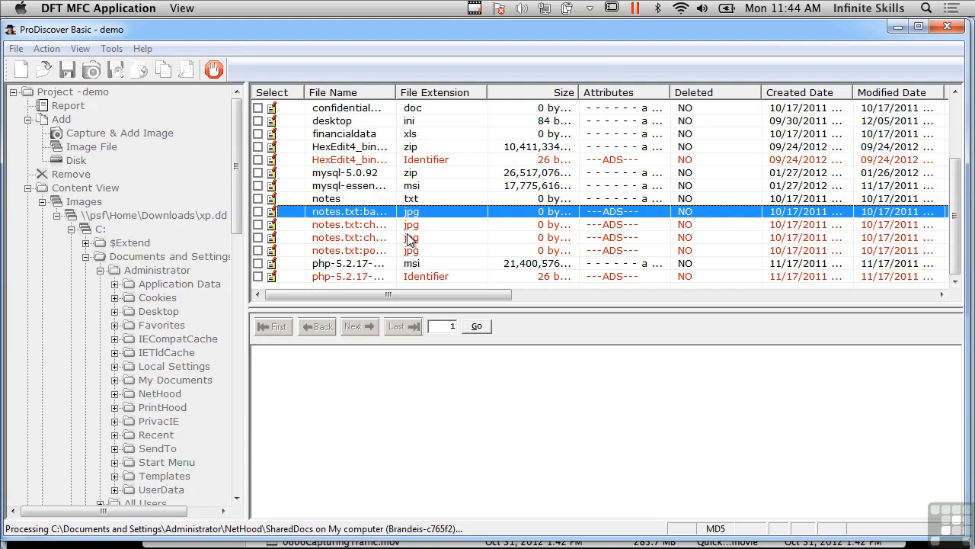
click(212, 71)
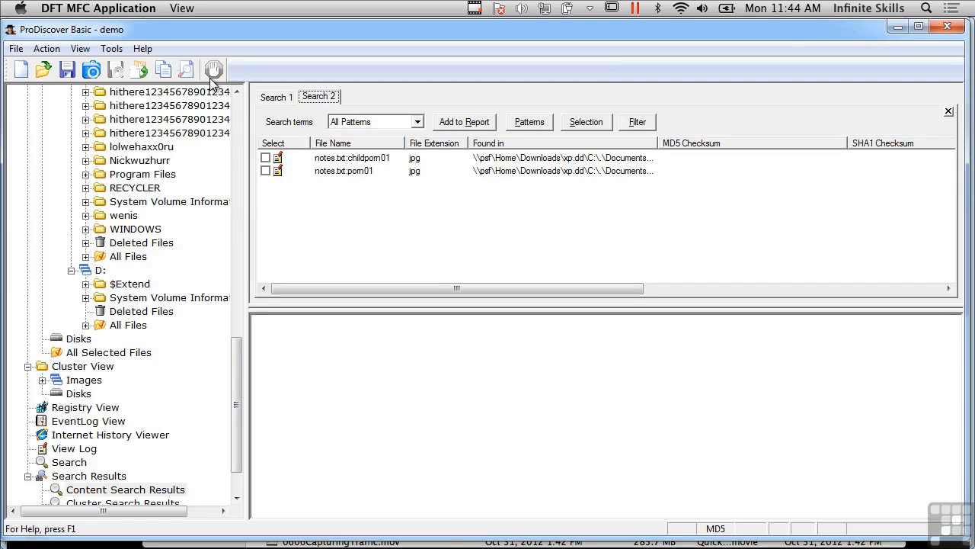
click(296, 160)
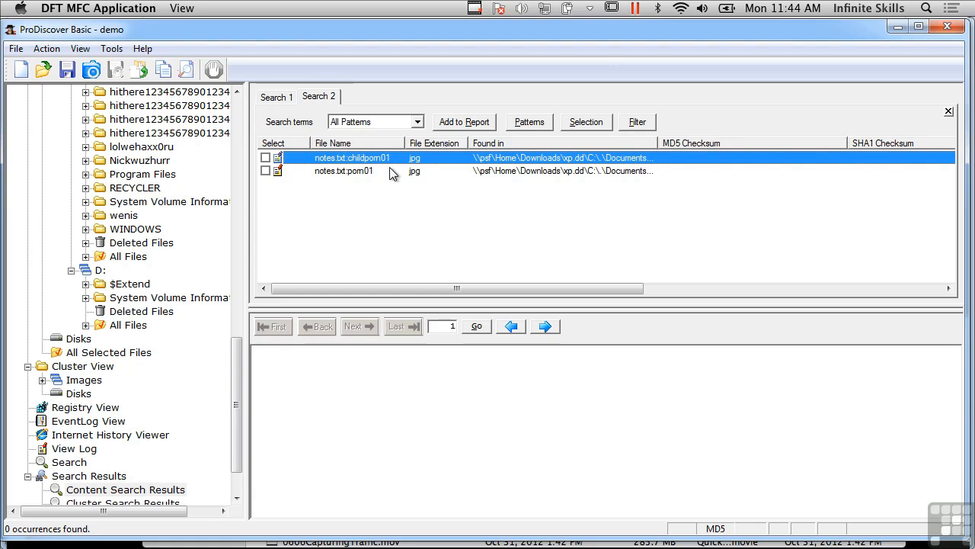
Display the project's evidence report and read through it to the end
click(239, 111)
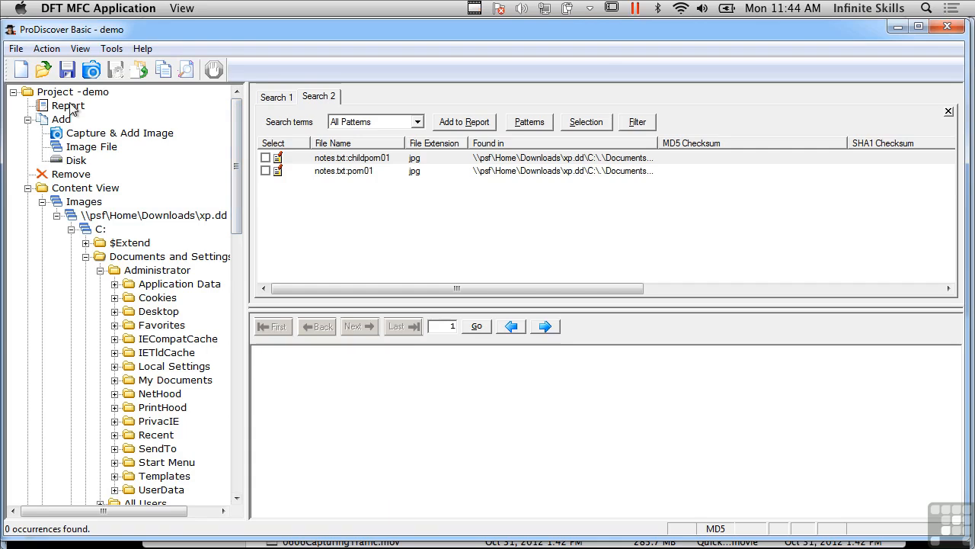
click(68, 106)
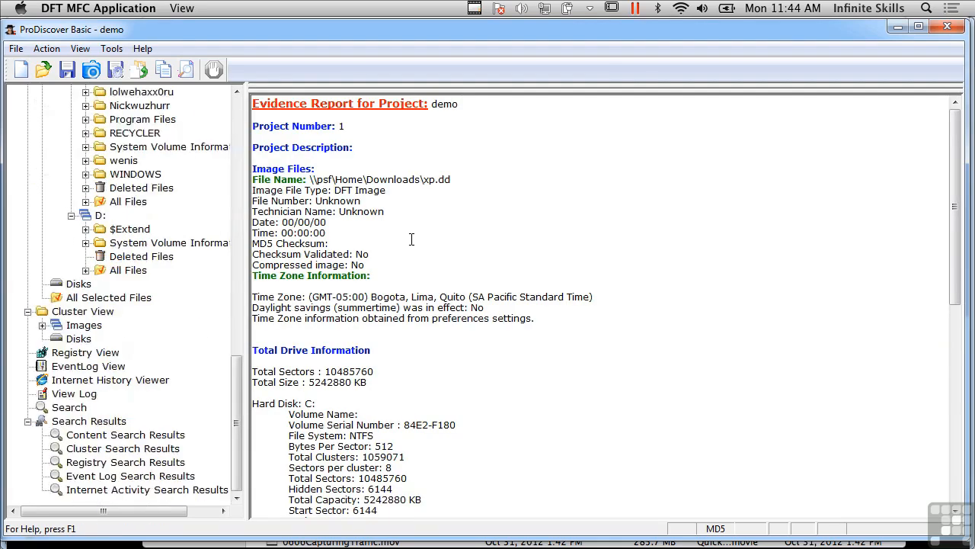
drag(962, 273, 962, 472)
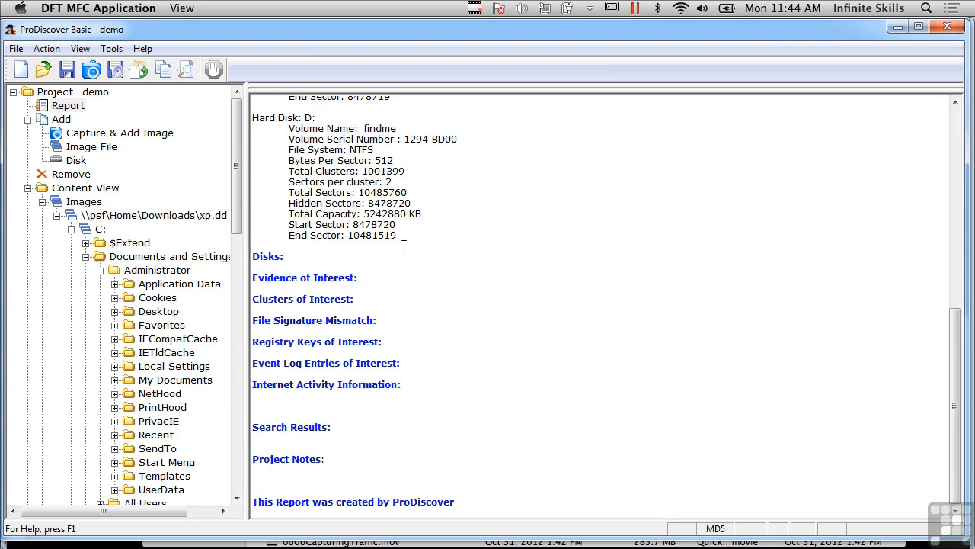
Collapse the Administrator, Documents and Settings, and C: branches of the xp.dd image in the project tree
click(238, 210)
drag(238, 210, 238, 260)
scroll(240, 301, down, 3)
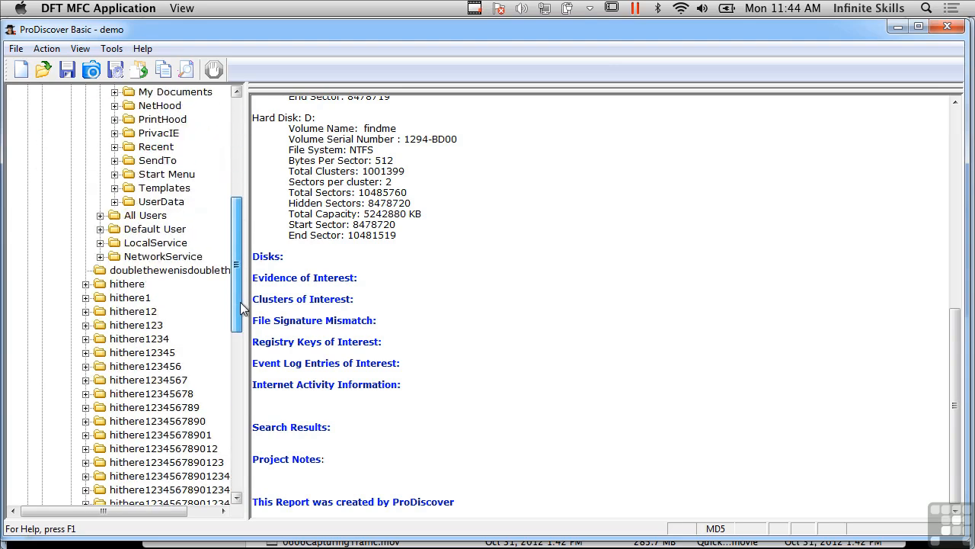
scroll(240, 301, down, 4)
scroll(244, 274, up, 8)
scroll(247, 253, up, 3)
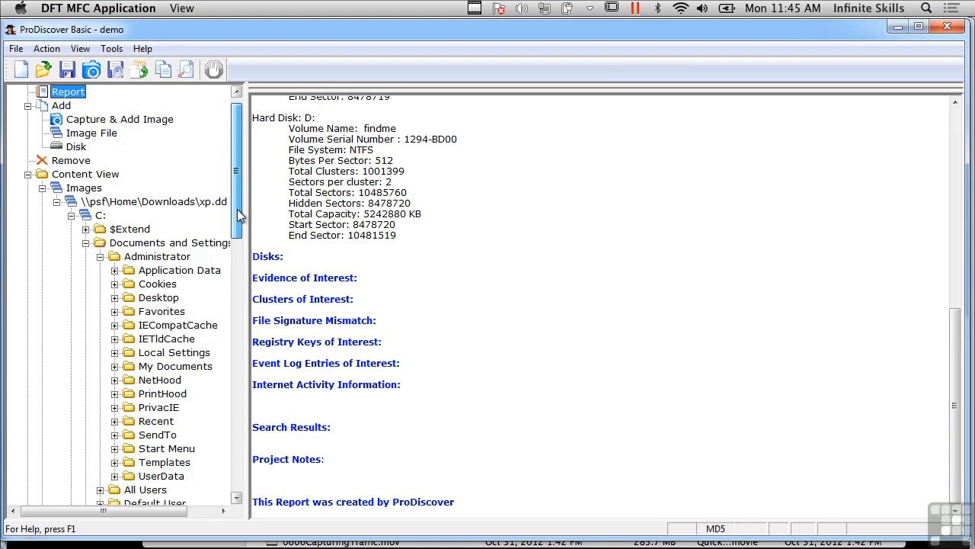
click(100, 257)
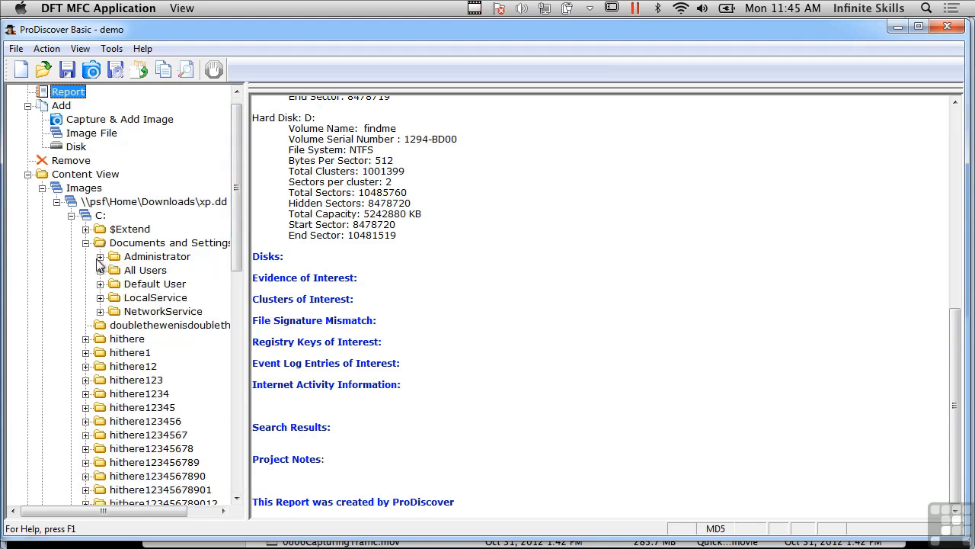
click(85, 243)
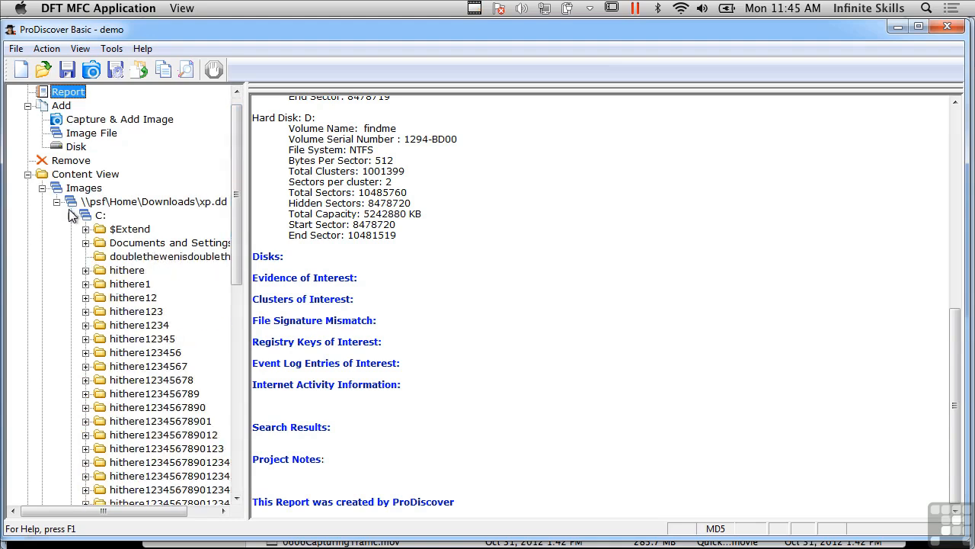
click(71, 216)
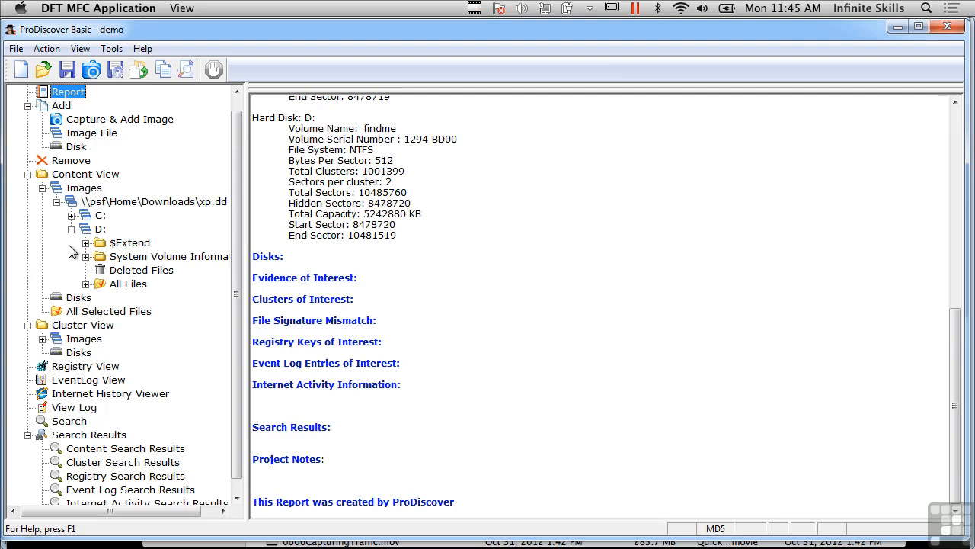
scroll(237, 107, up, 1)
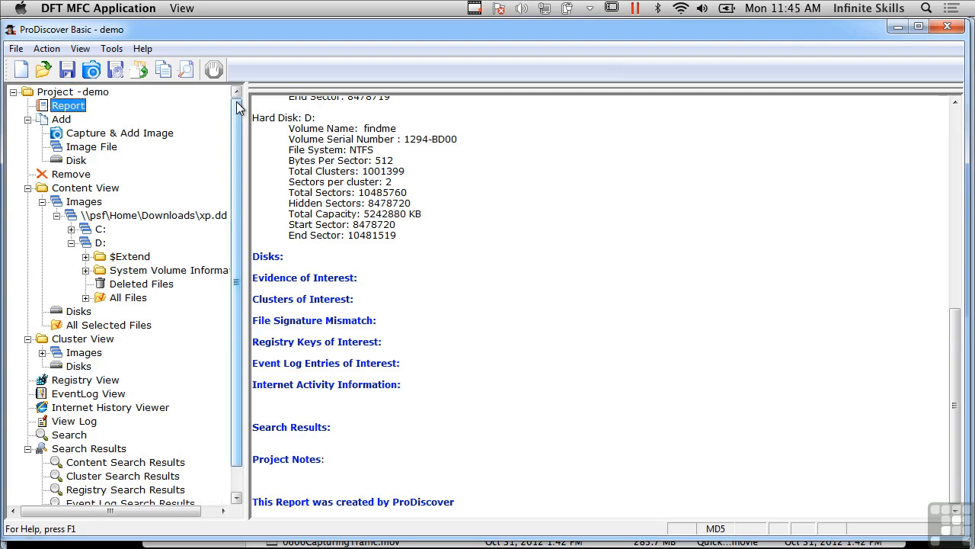